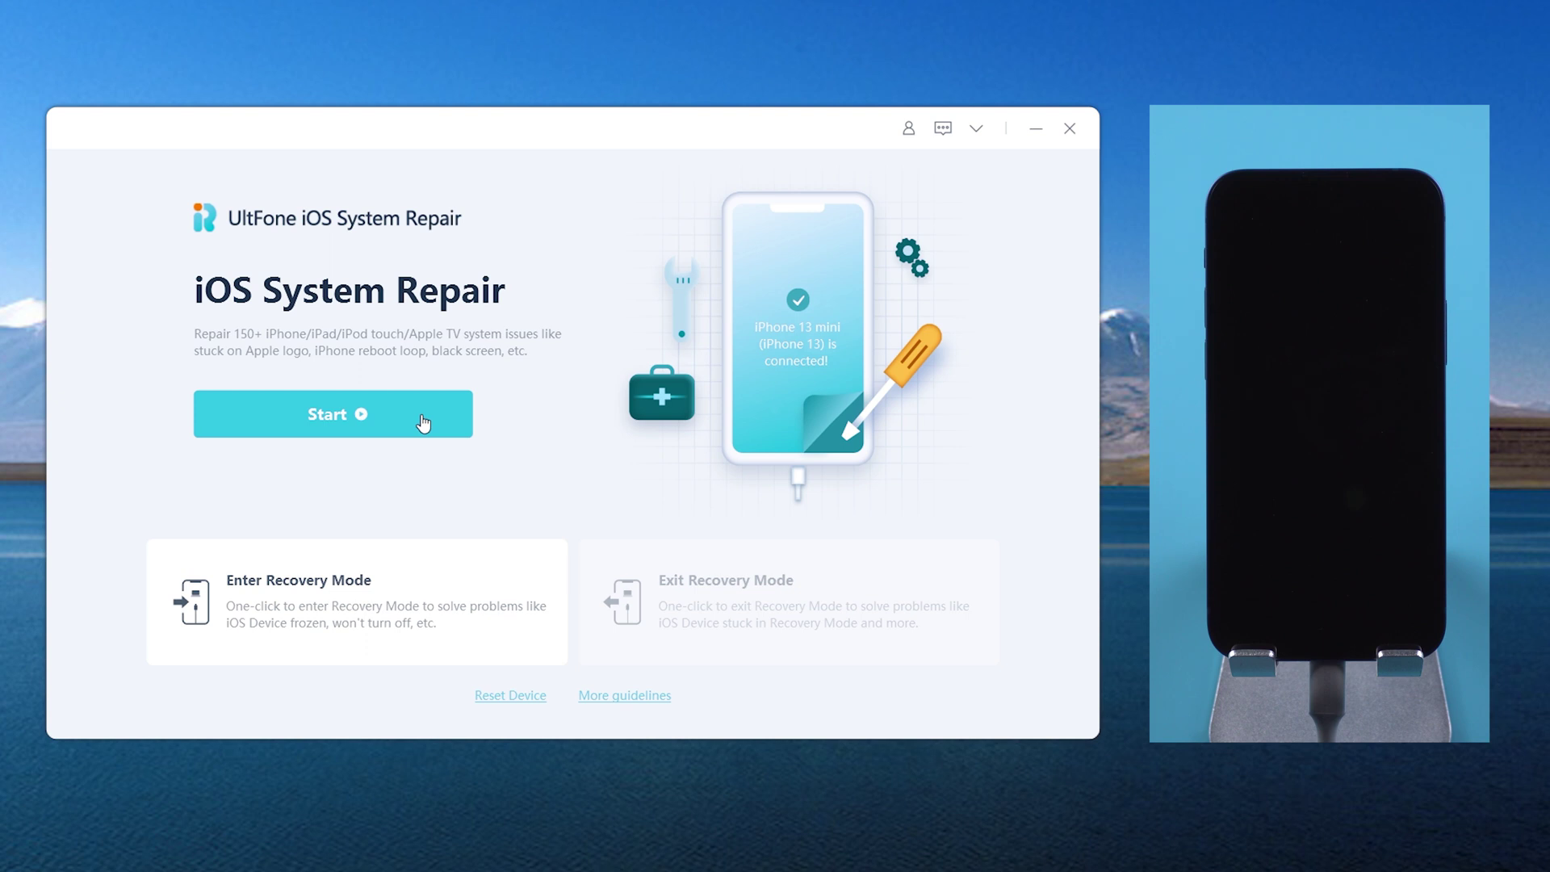
Step: Pick Standard Repair over the data-erasing option and download the iOS 15.1 firmware package
{"action": "left_click", "coordinate": [423, 423]}
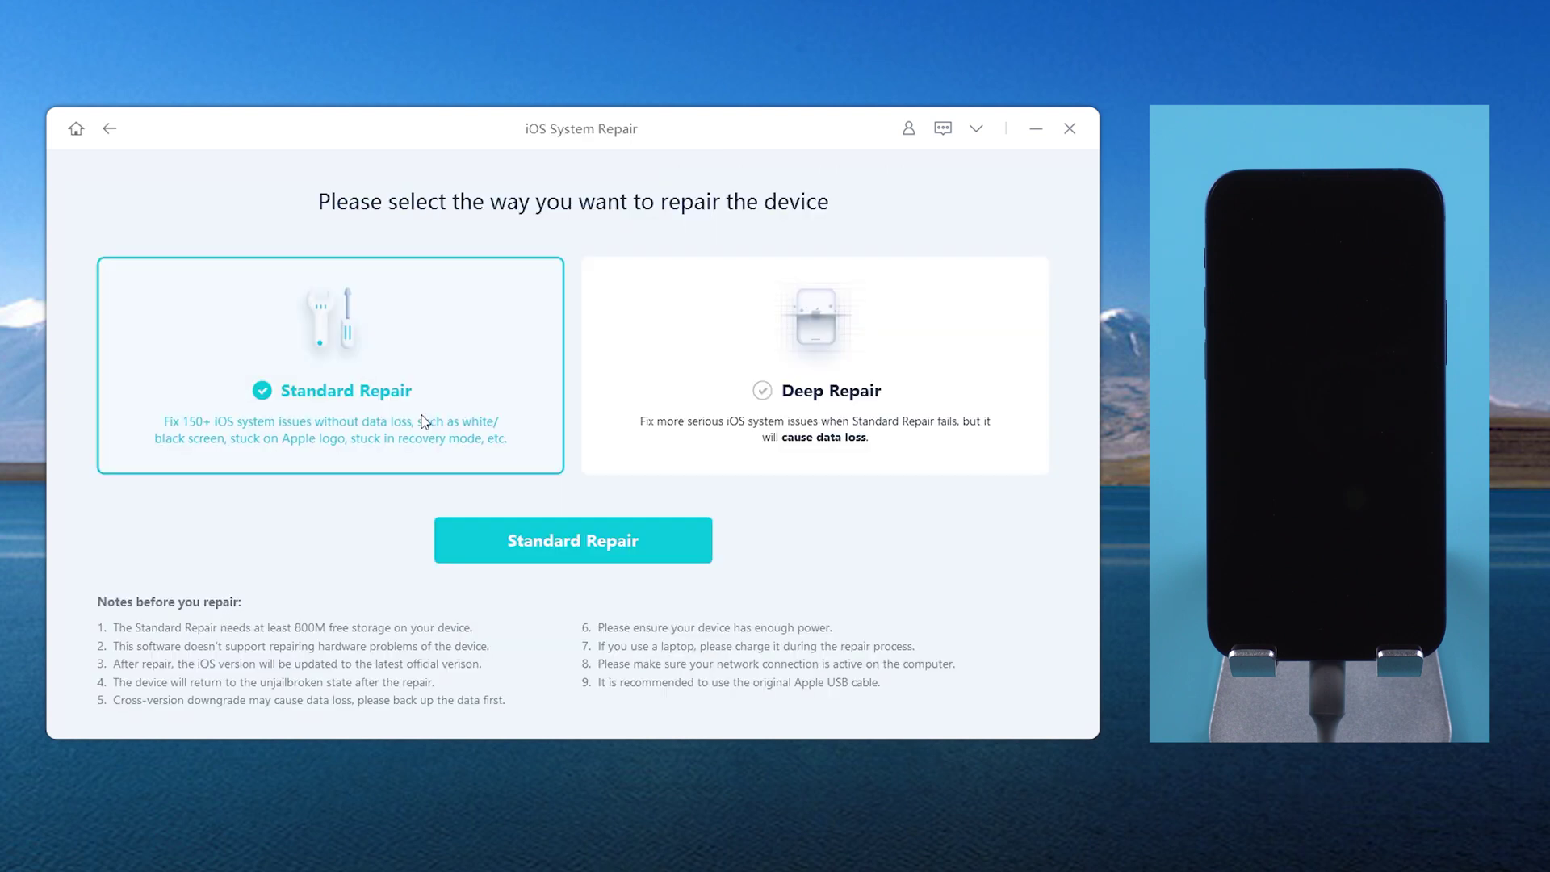
{"action": "left_click", "coordinate": [634, 374]}
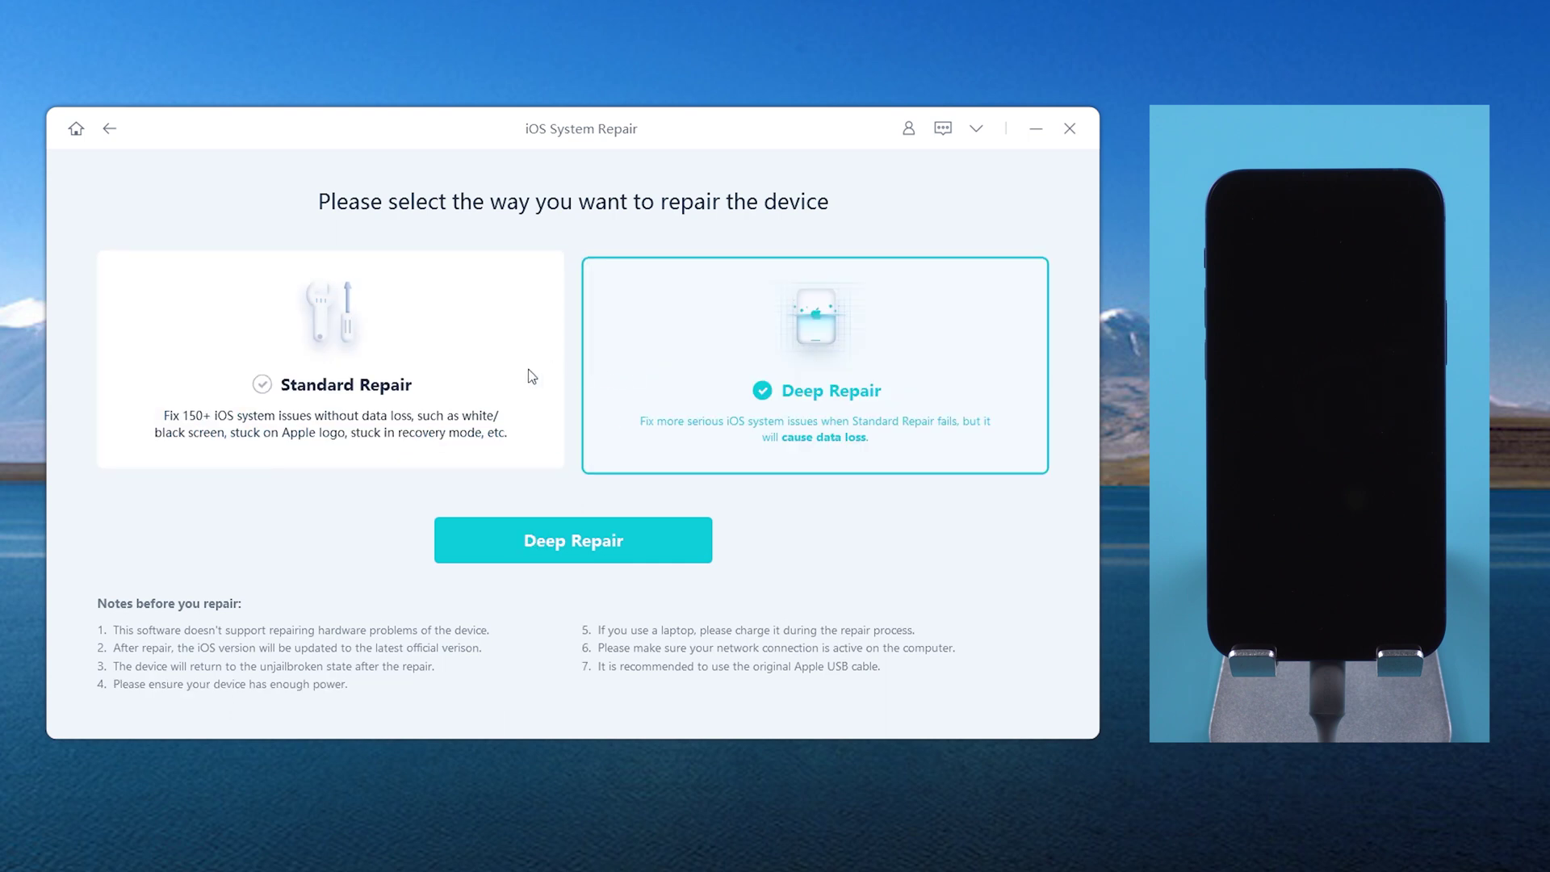
{"action": "left_click", "coordinate": [492, 376]}
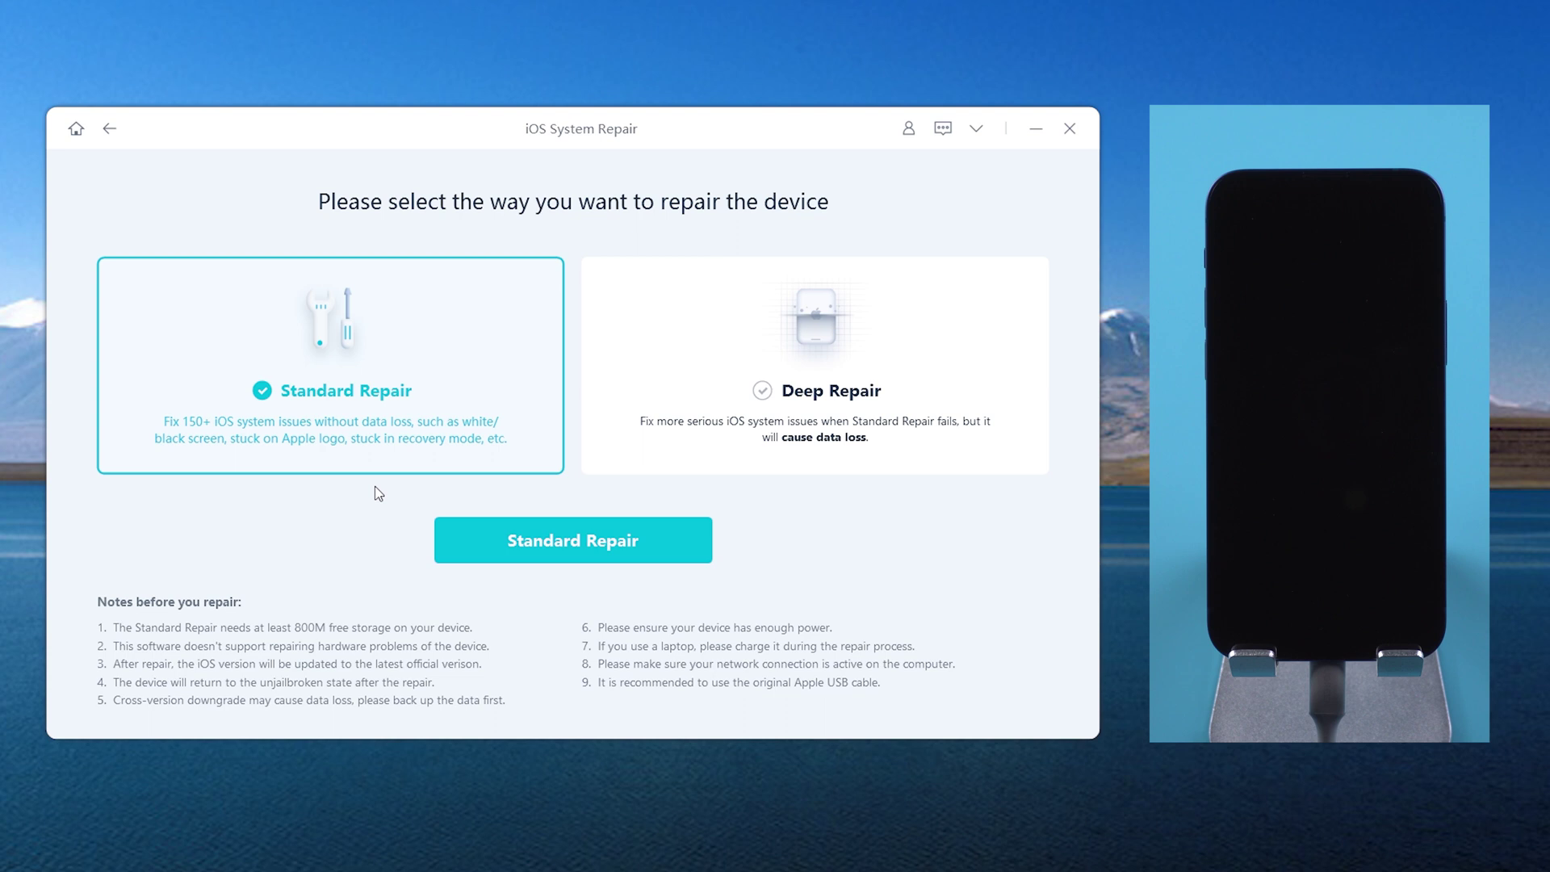
{"action": "left_click", "coordinate": [518, 548]}
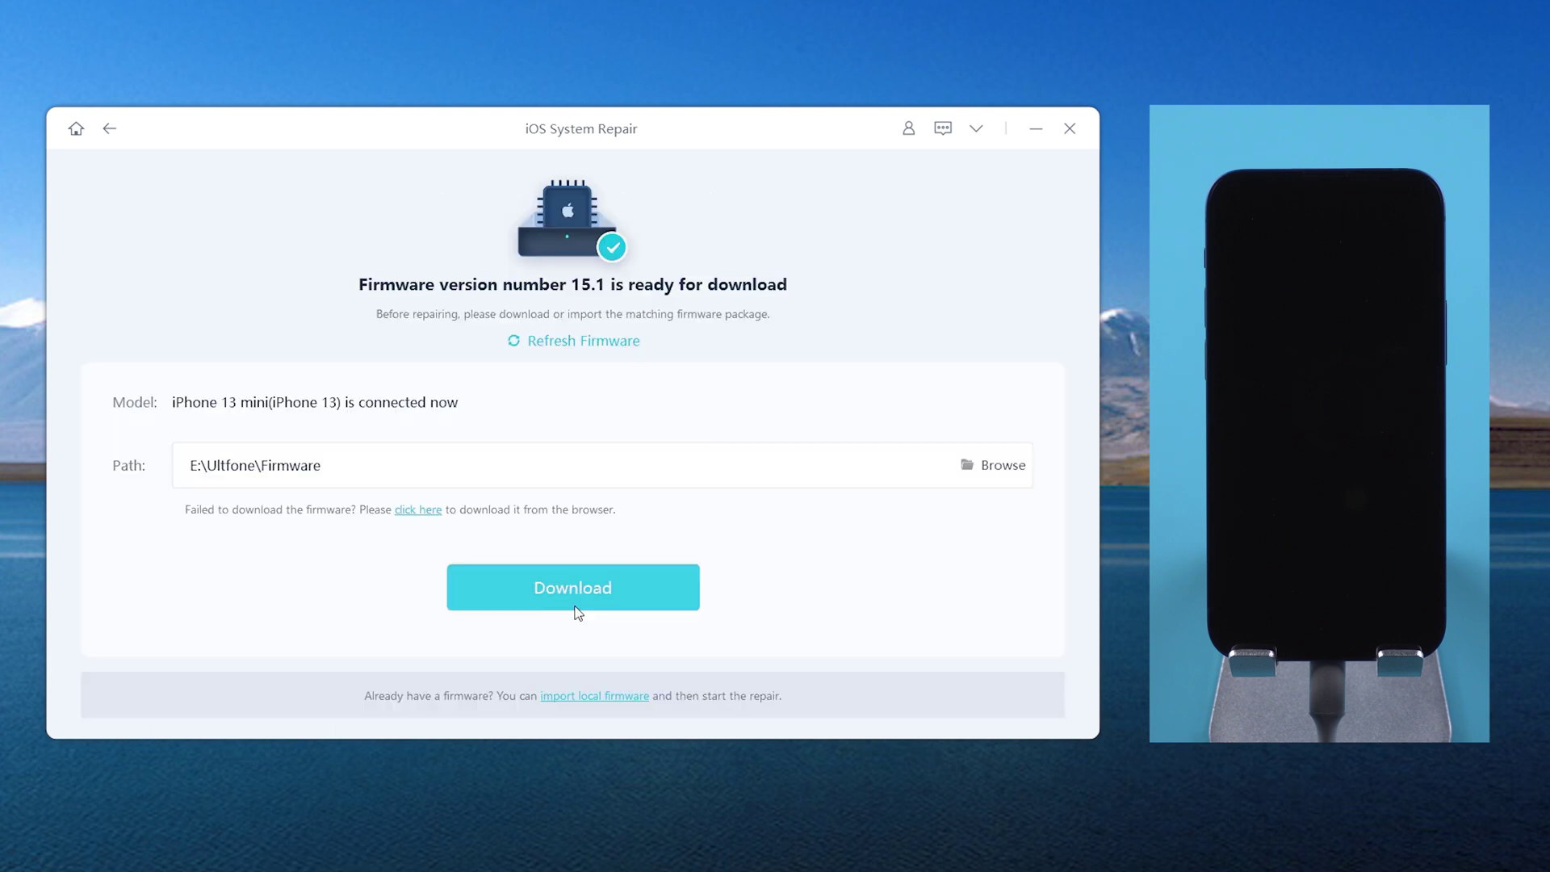
{"action": "left_click", "coordinate": [577, 609]}
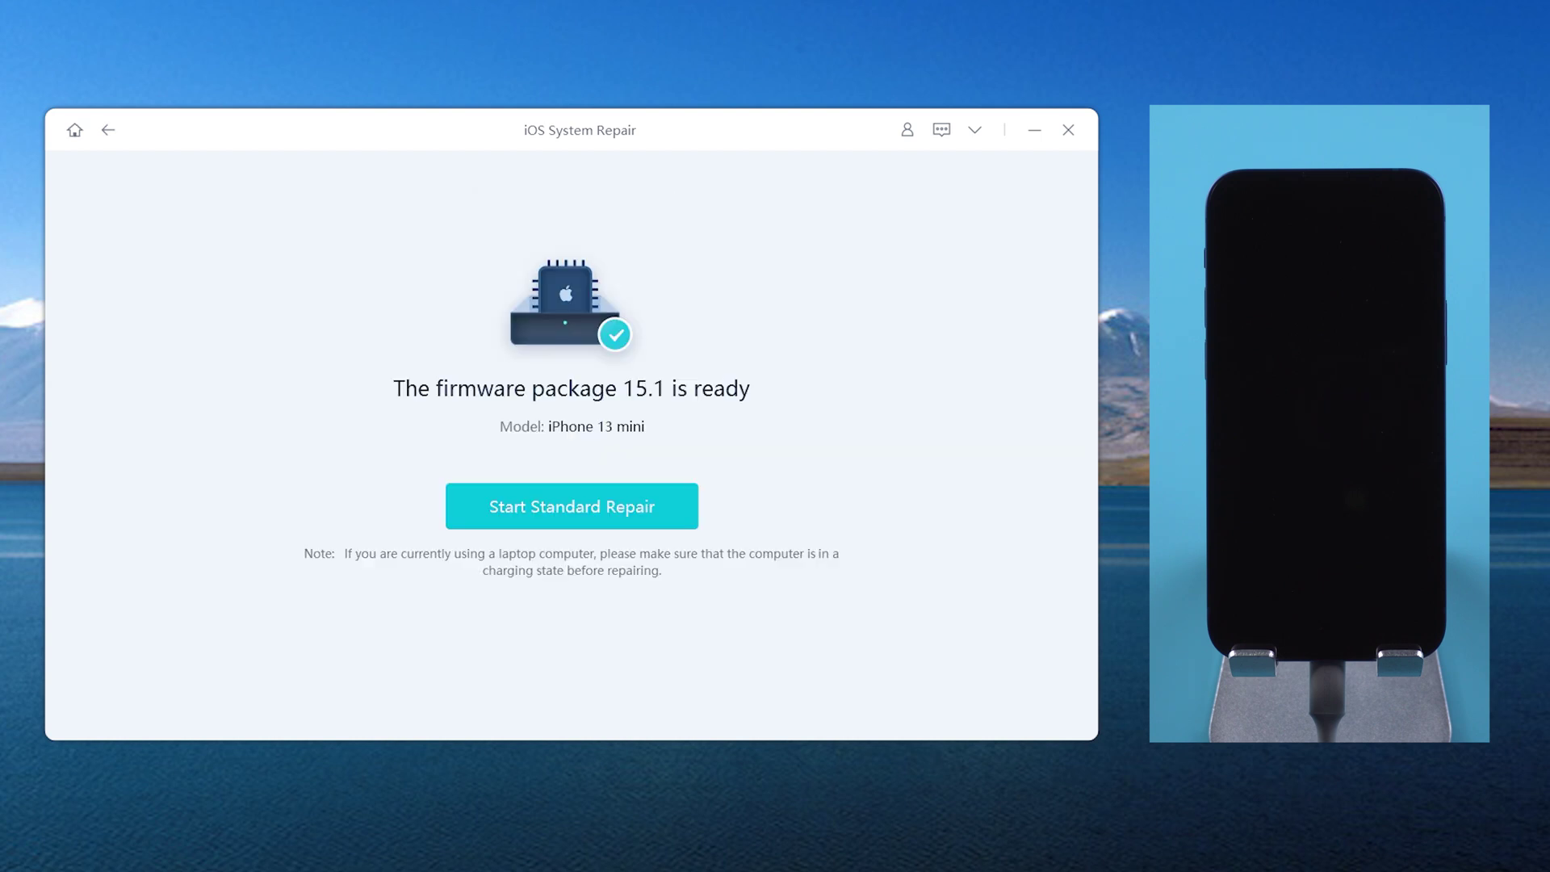
Step: Launch Start Standard Repair using the downloaded iOS 15.1 firmware
{"action": "left_click", "coordinate": [682, 522]}
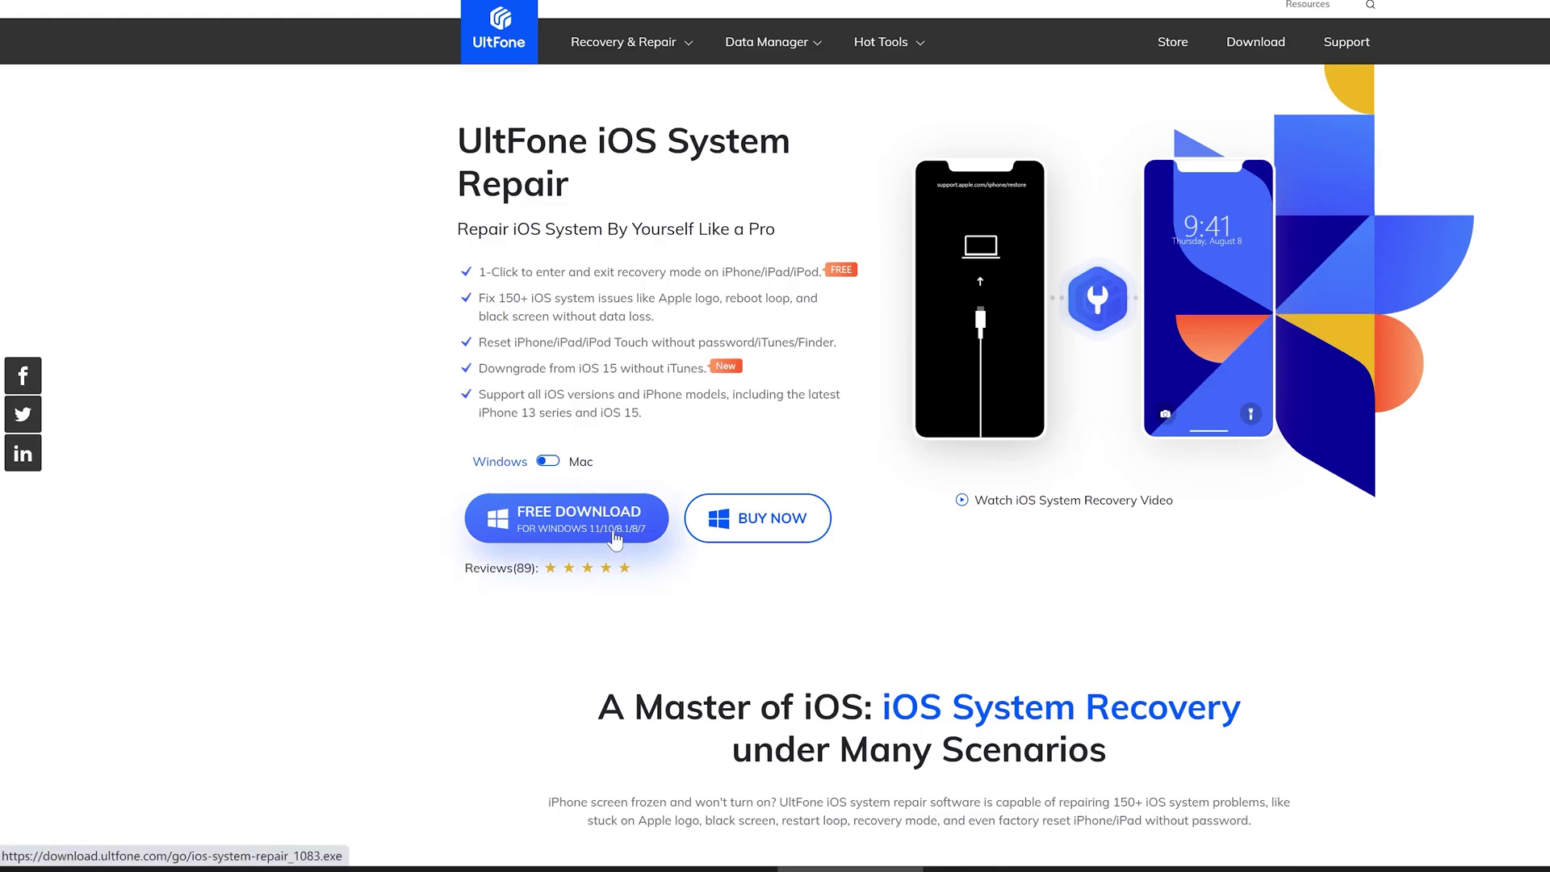
Step: Start the Windows FREE DOWNLOAD of the iOS System Repair installer
{"action": "left_click", "coordinate": [615, 537]}
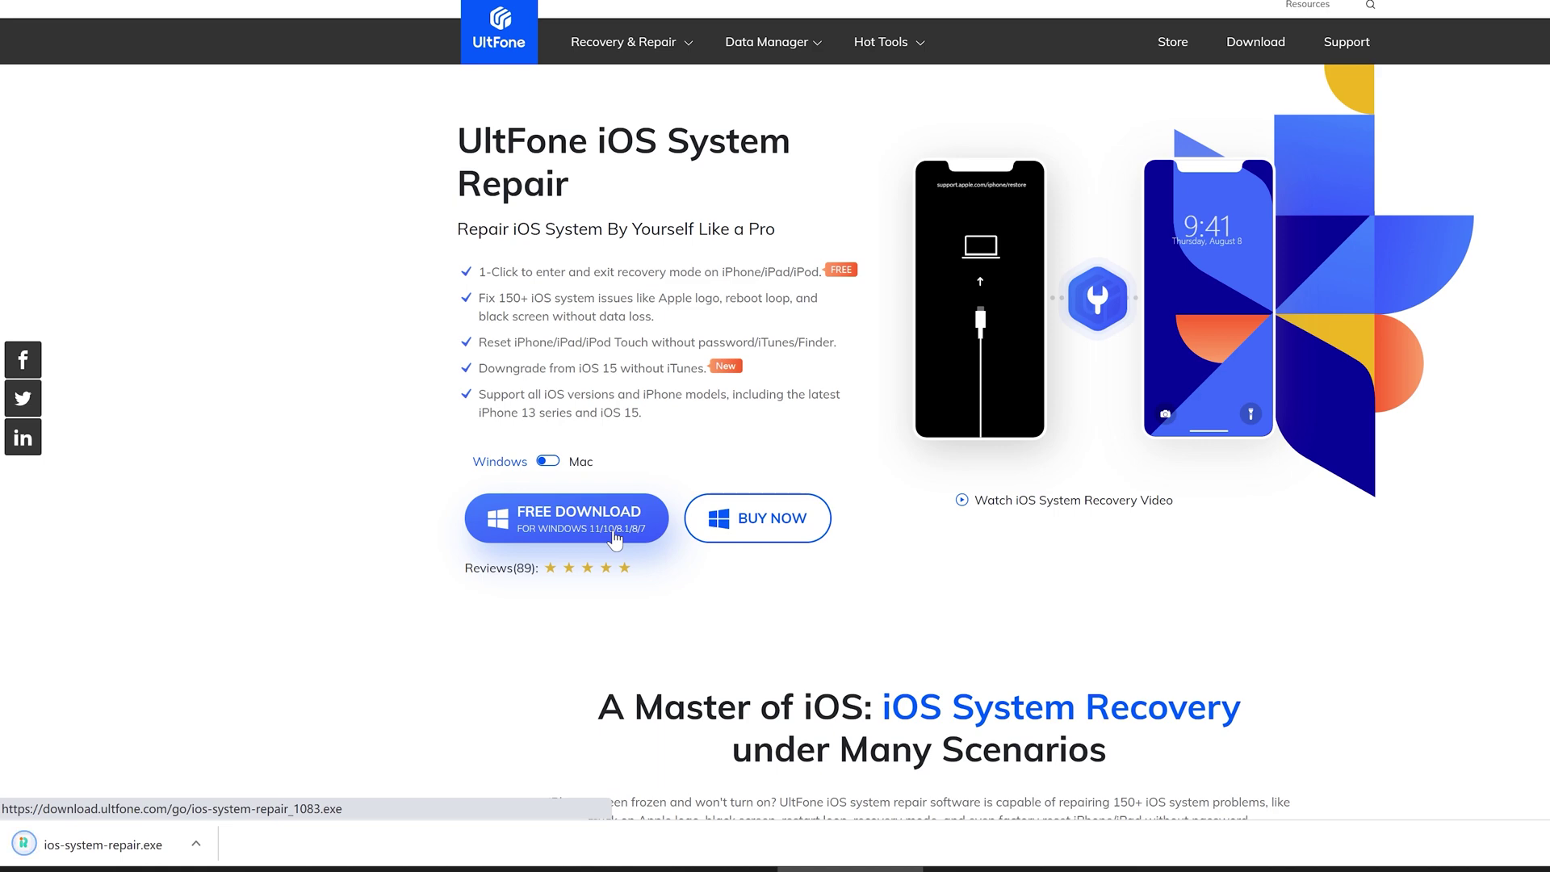